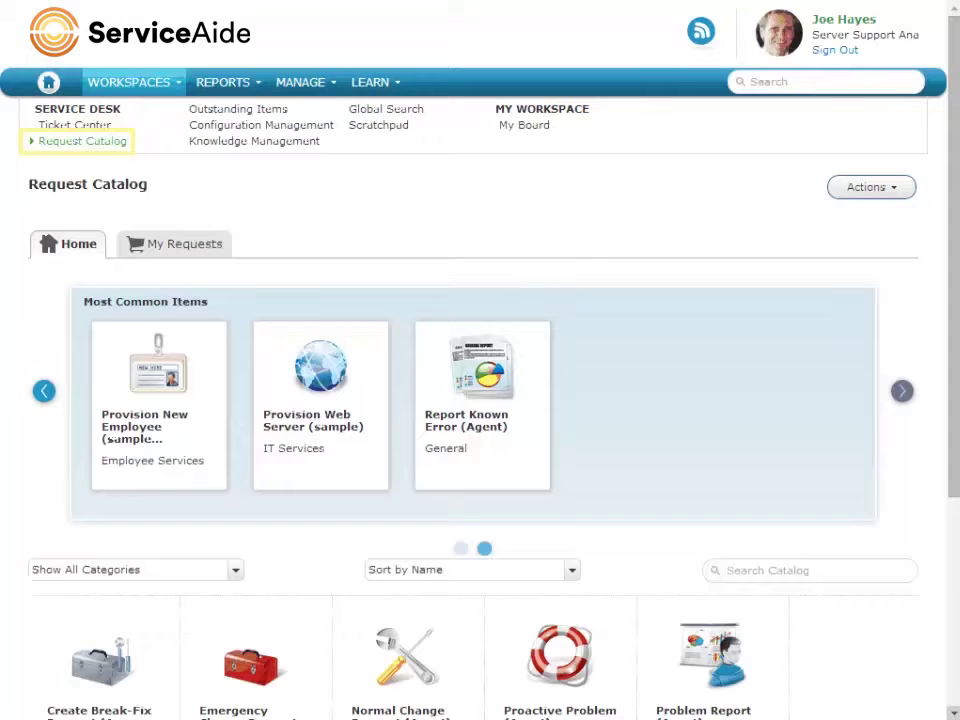
# Step: Scroll down the Request Catalog to the most common items, including Create Break-Fix Request
pyautogui.scroll(-3, 480, 400)
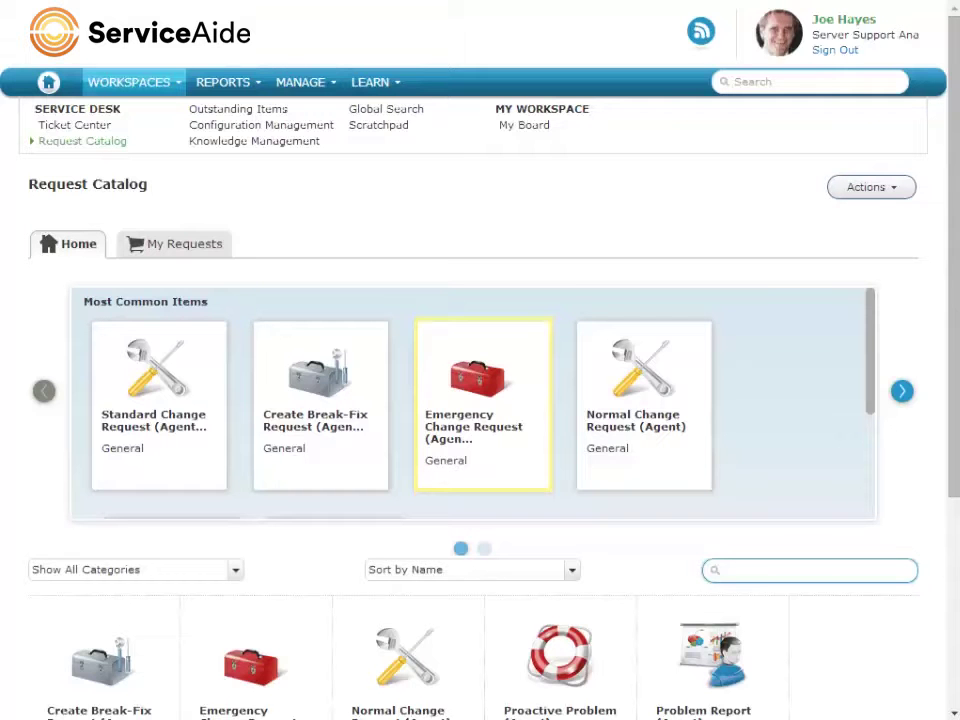
# Step: Start a new ticket from Create Break-Fix Request (Agent)
pyautogui.click(320, 390)
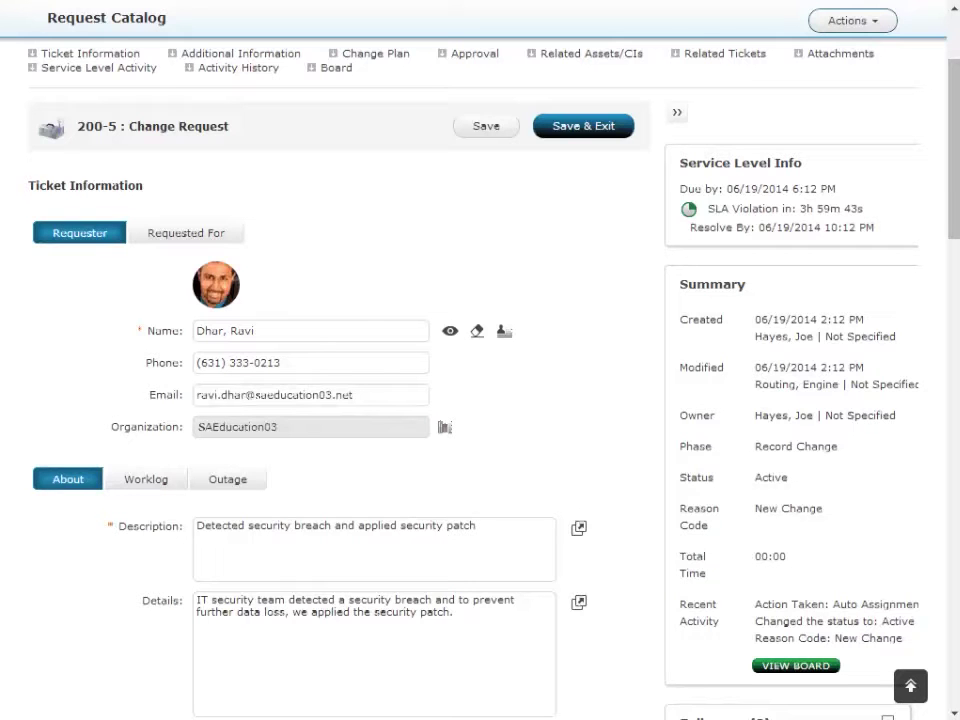
pyautogui.scroll(-5, 480, 400)
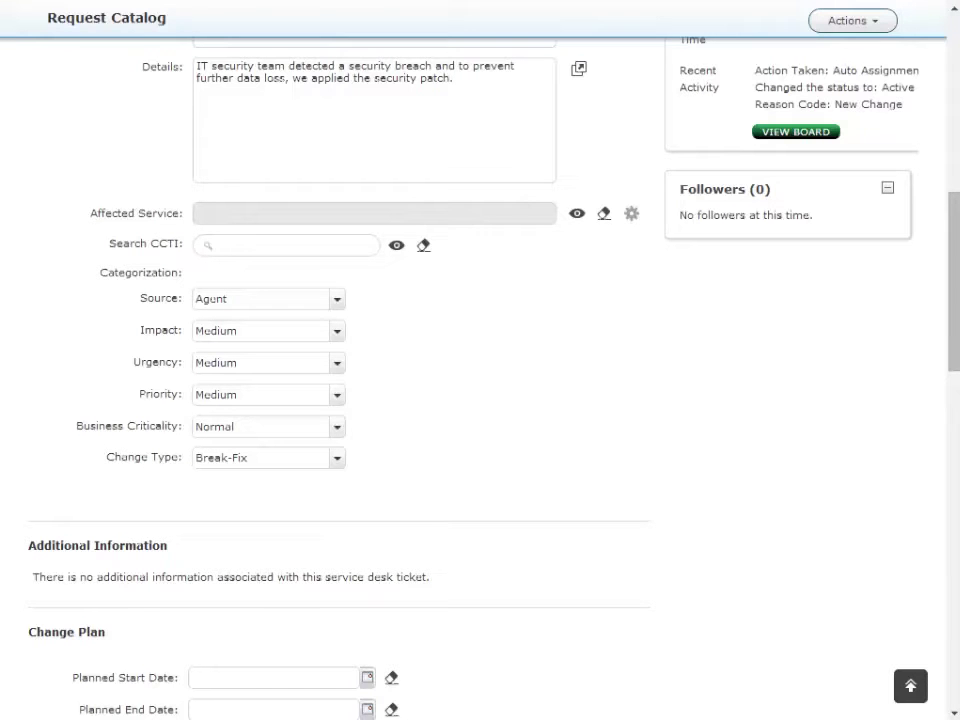
# Step: Show the workflow and service desk actions available for change request 200-5
pyautogui.click(852, 20)
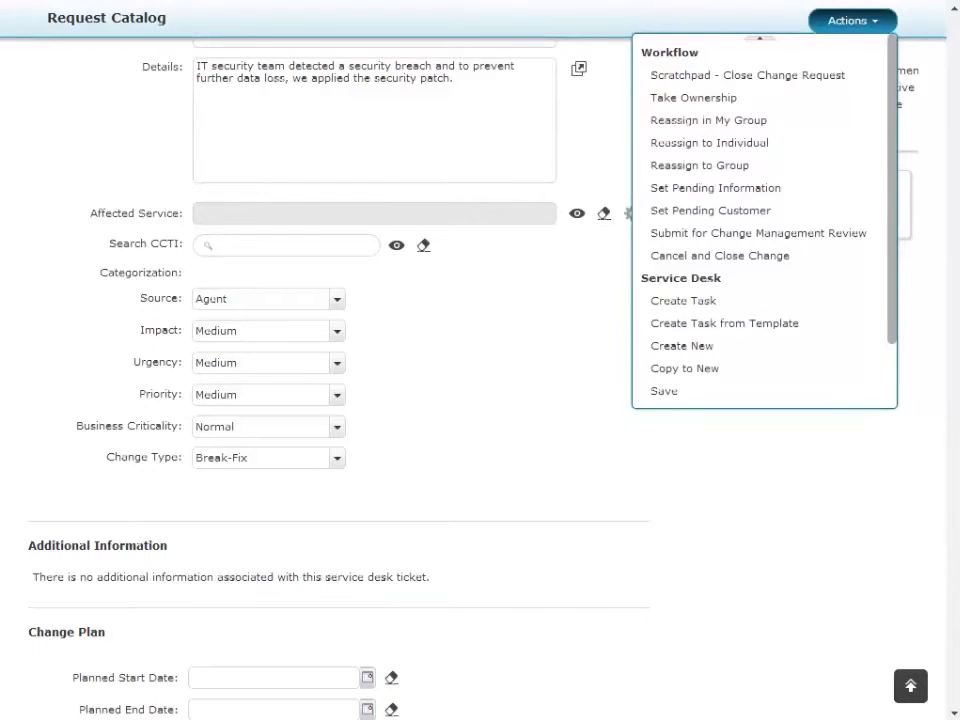